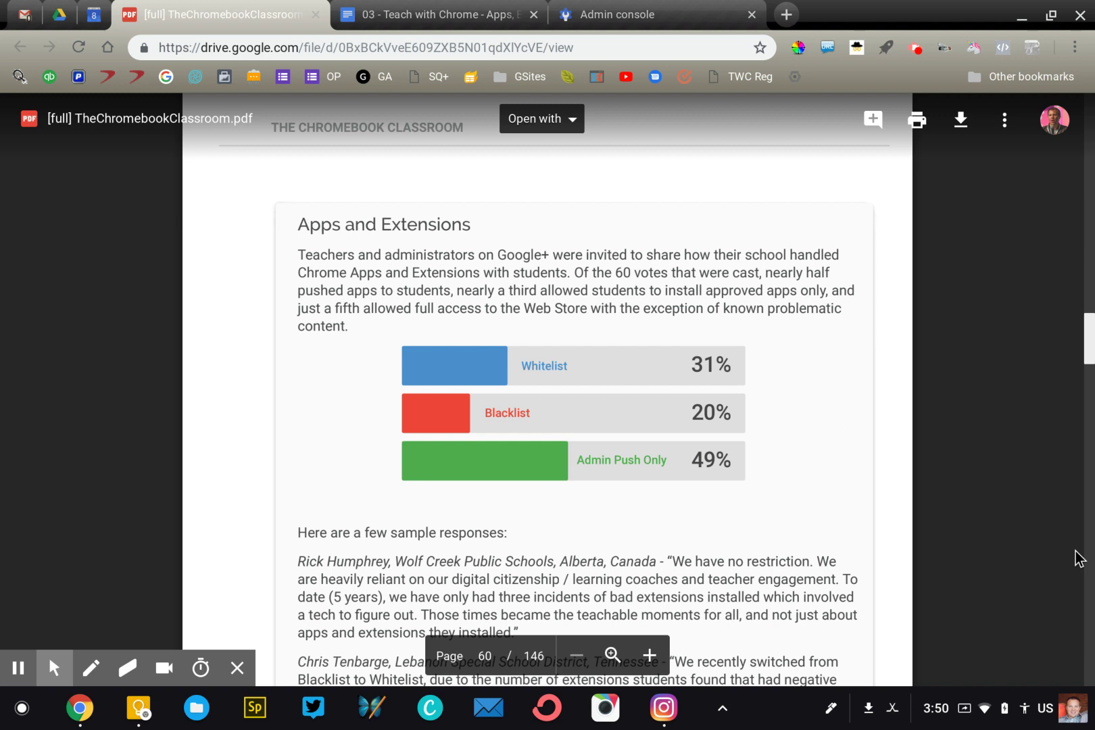
Switch to the Admin console's Chrome user settings and bring the Apps and Extensions heading into view.
click(663, 20)
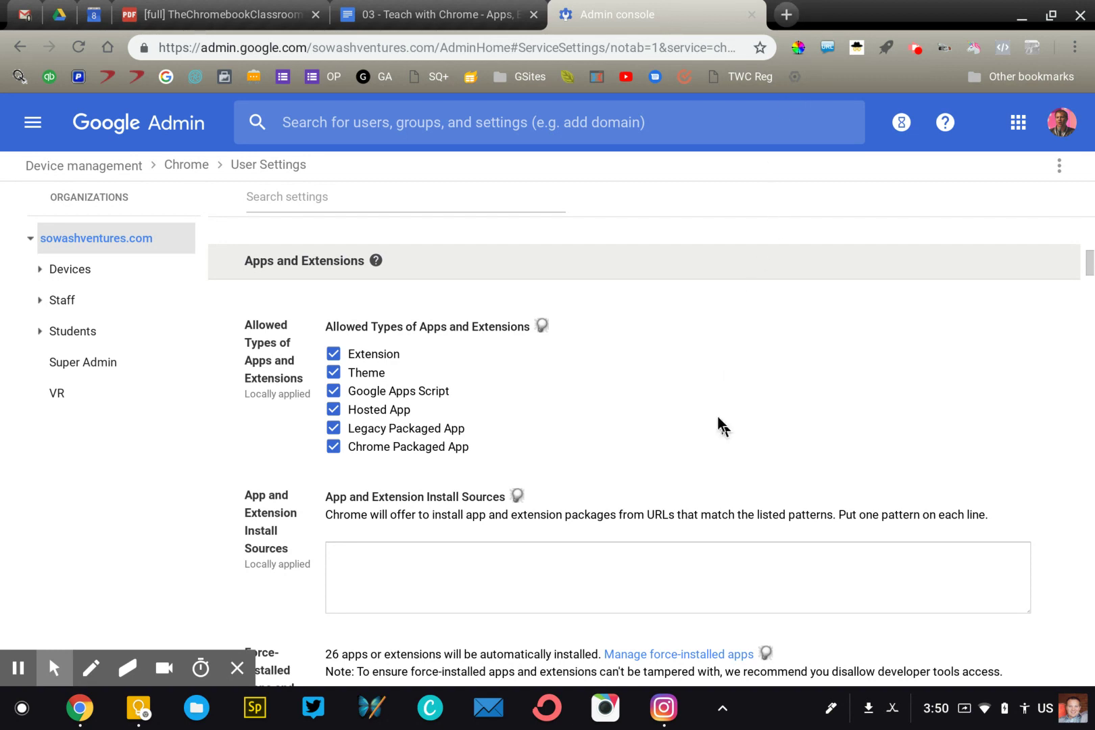
scroll(717, 416, up, 1)
scroll(717, 416, down, 1)
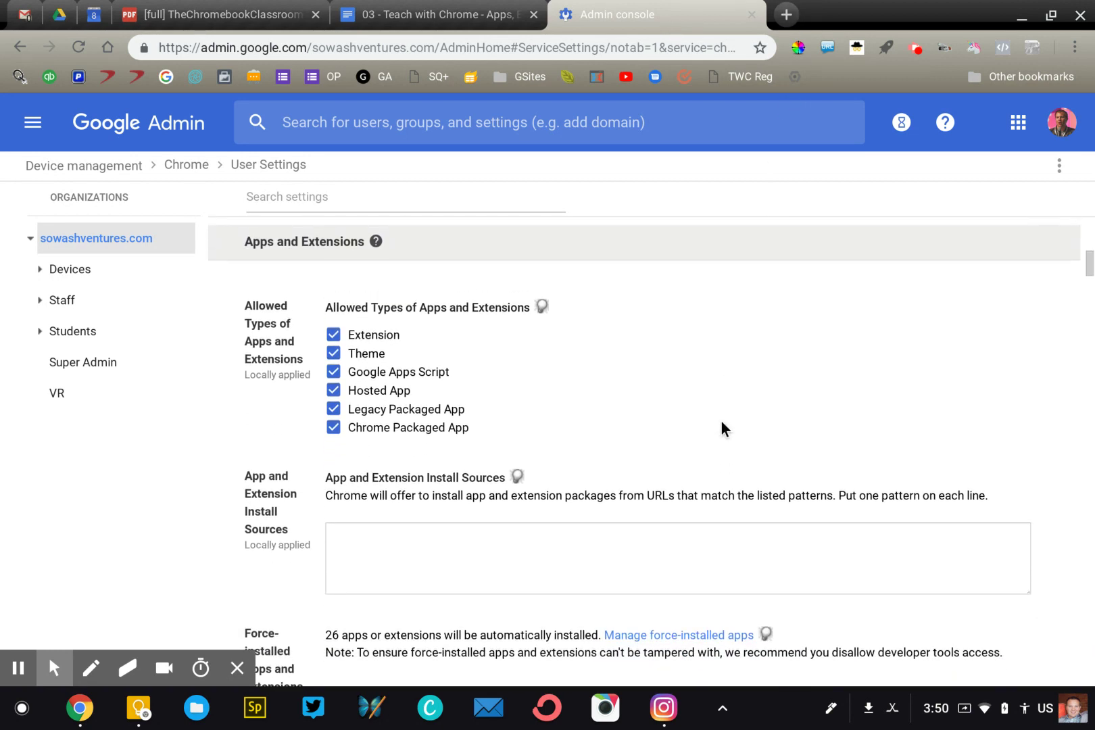
drag(230, 241, 382, 240)
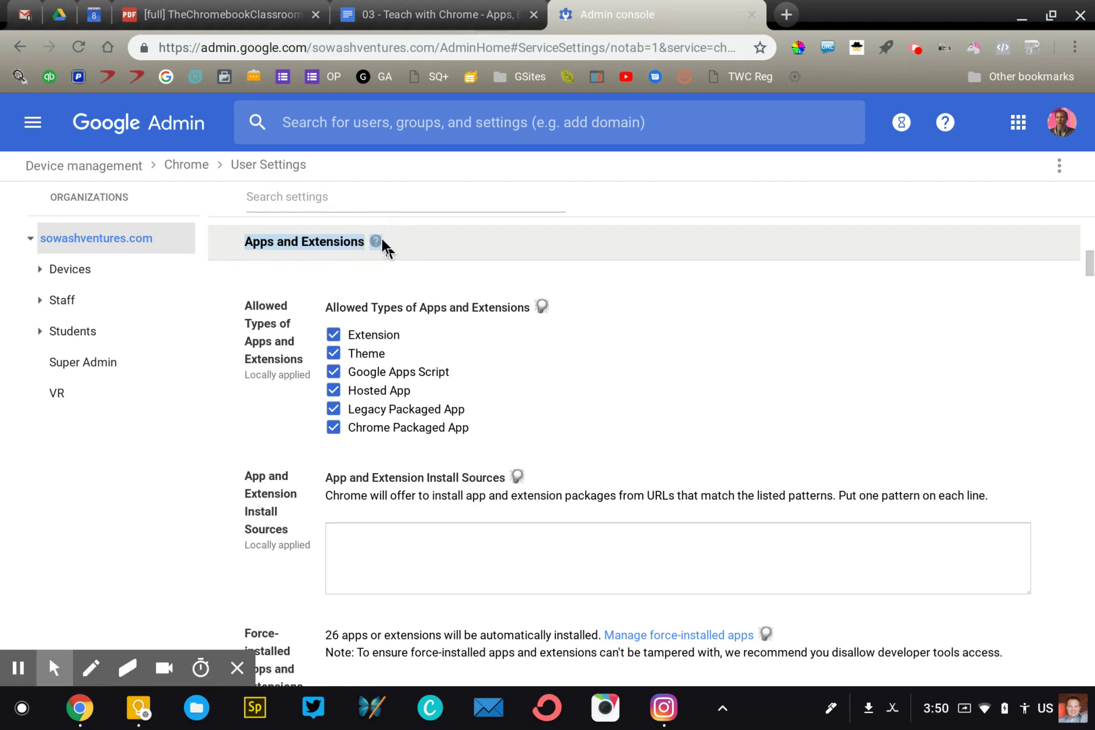
click(381, 240)
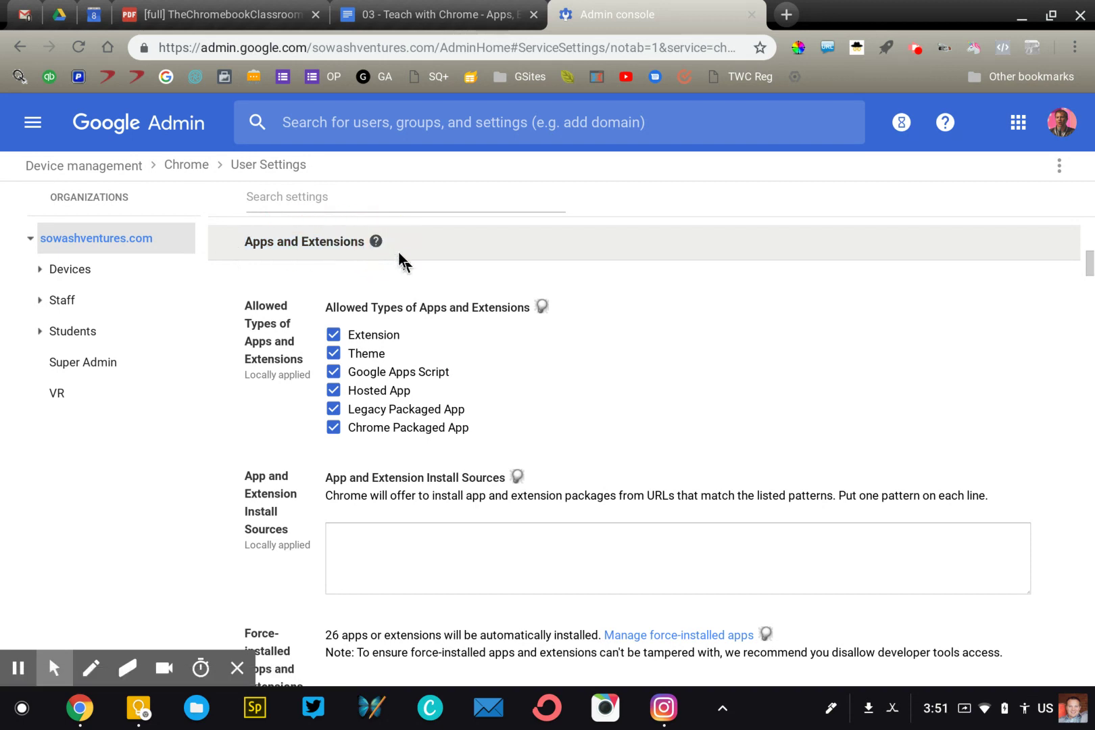
scroll(398, 256, down, 1)
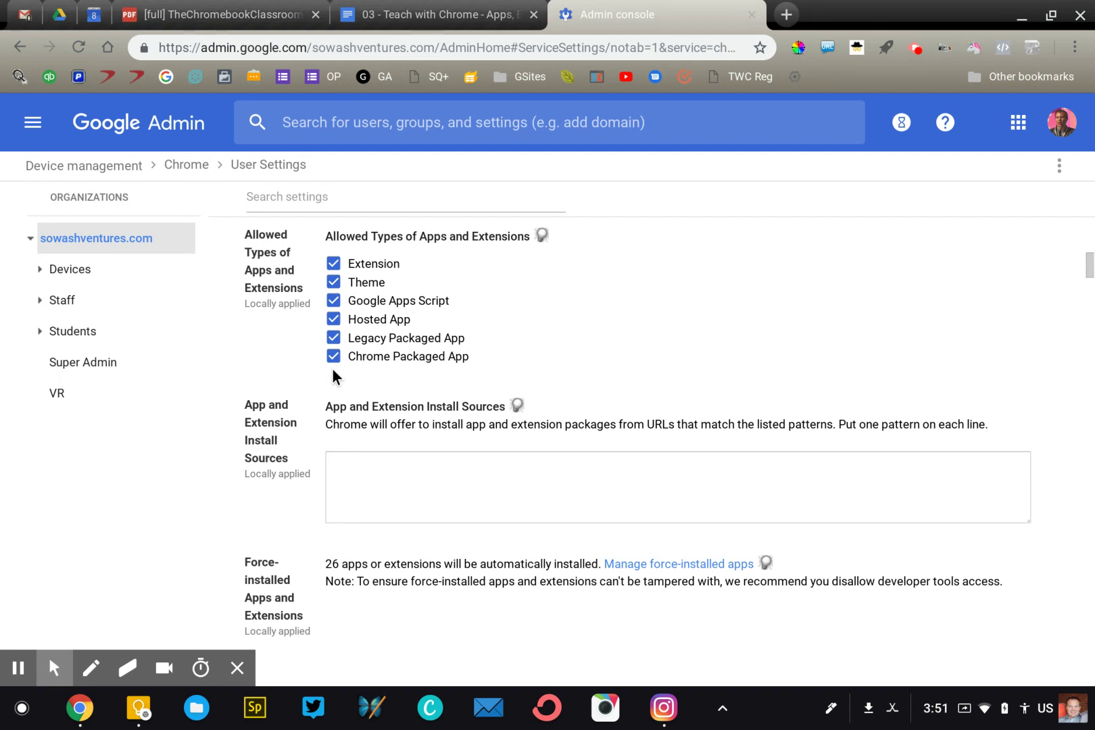
Scroll down the User Settings page to the Allow or Block All Apps and Extensions dropdown.
scroll(332, 370, down, 1)
scroll(332, 368, down, 5)
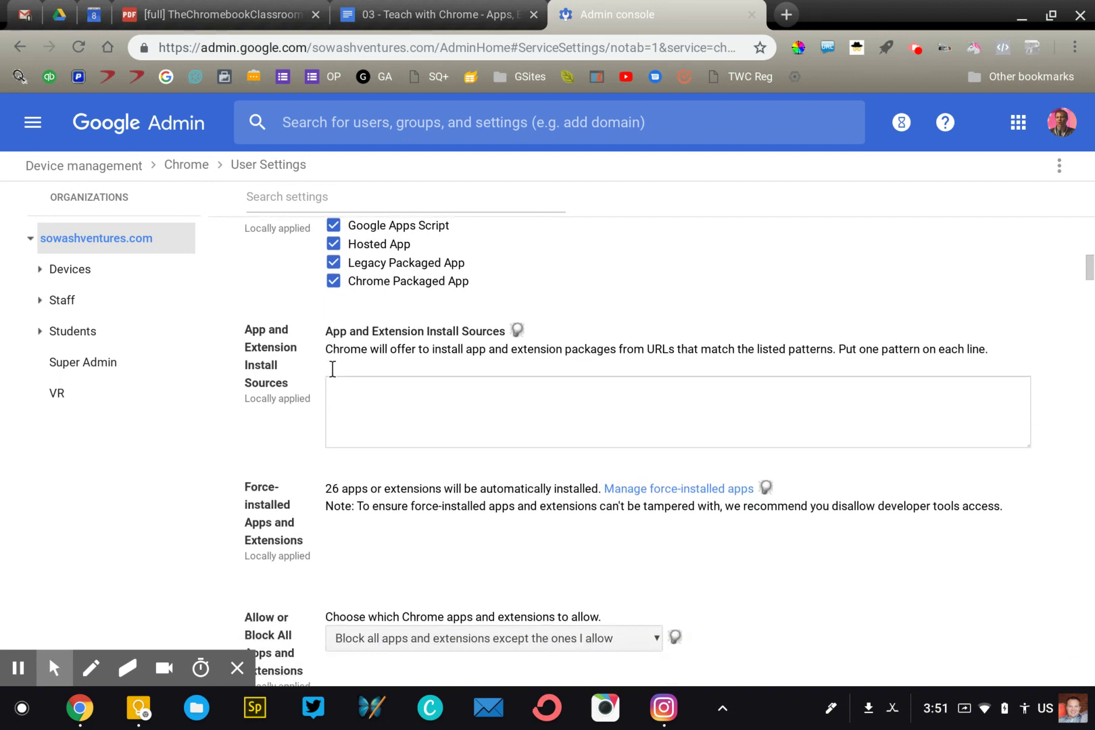
scroll(331, 368, down, 2)
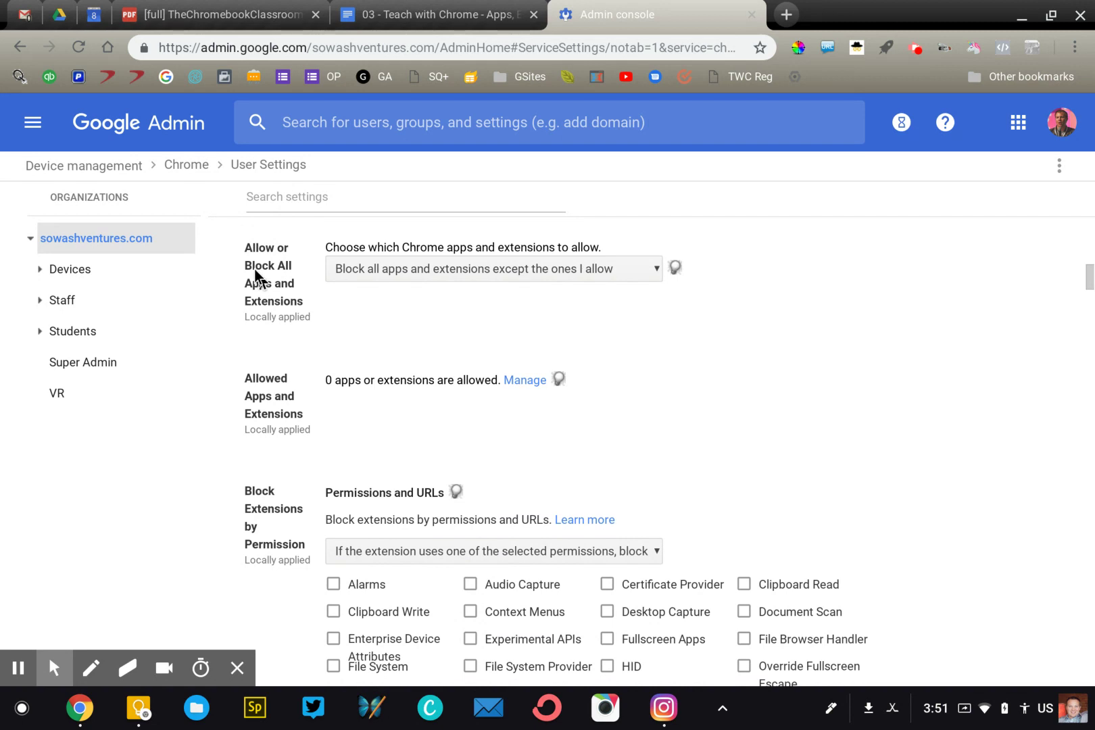
click(342, 270)
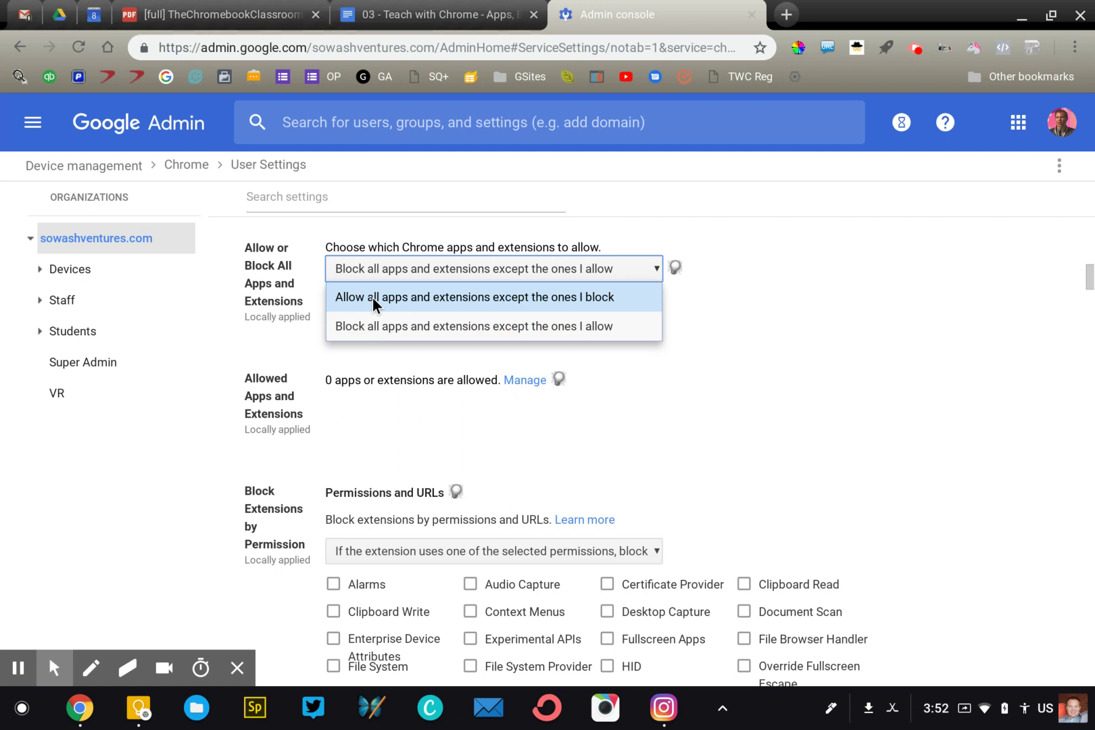
click(375, 316)
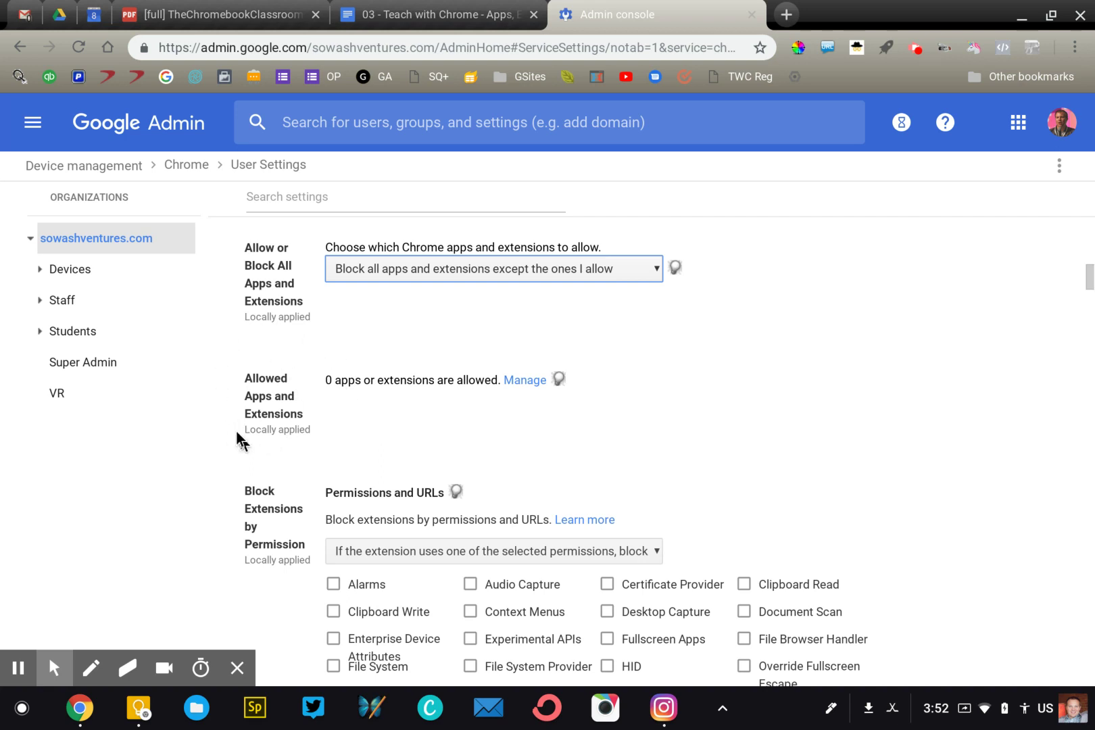
click(525, 384)
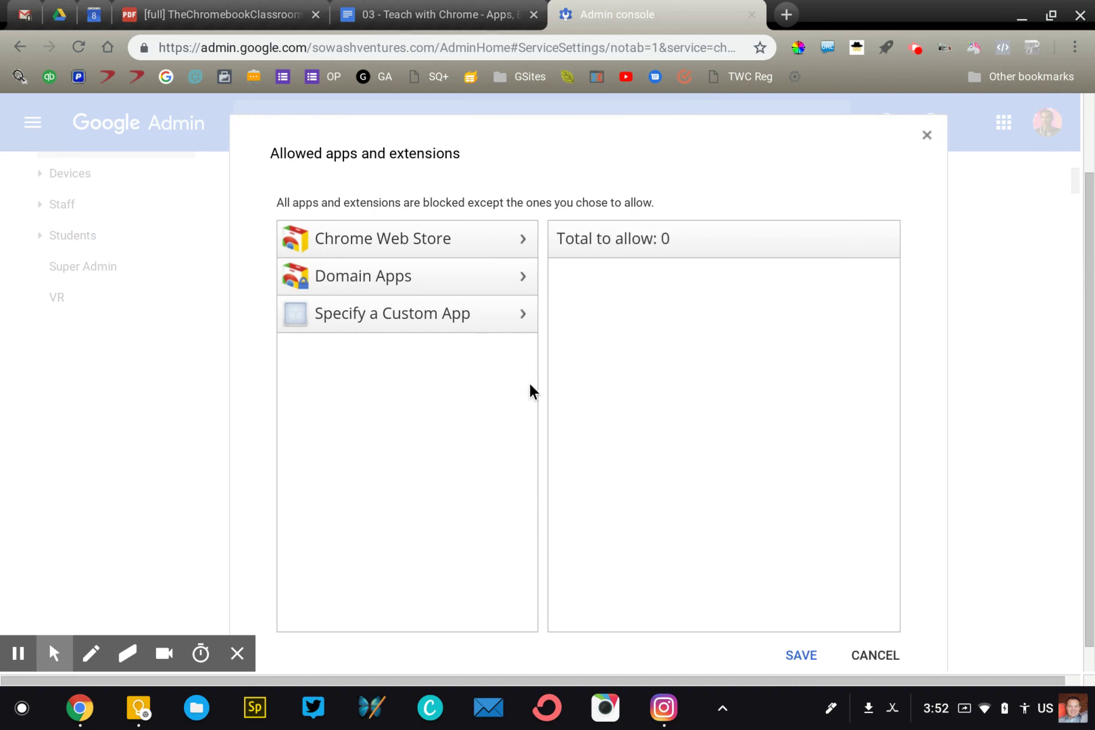
click(878, 656)
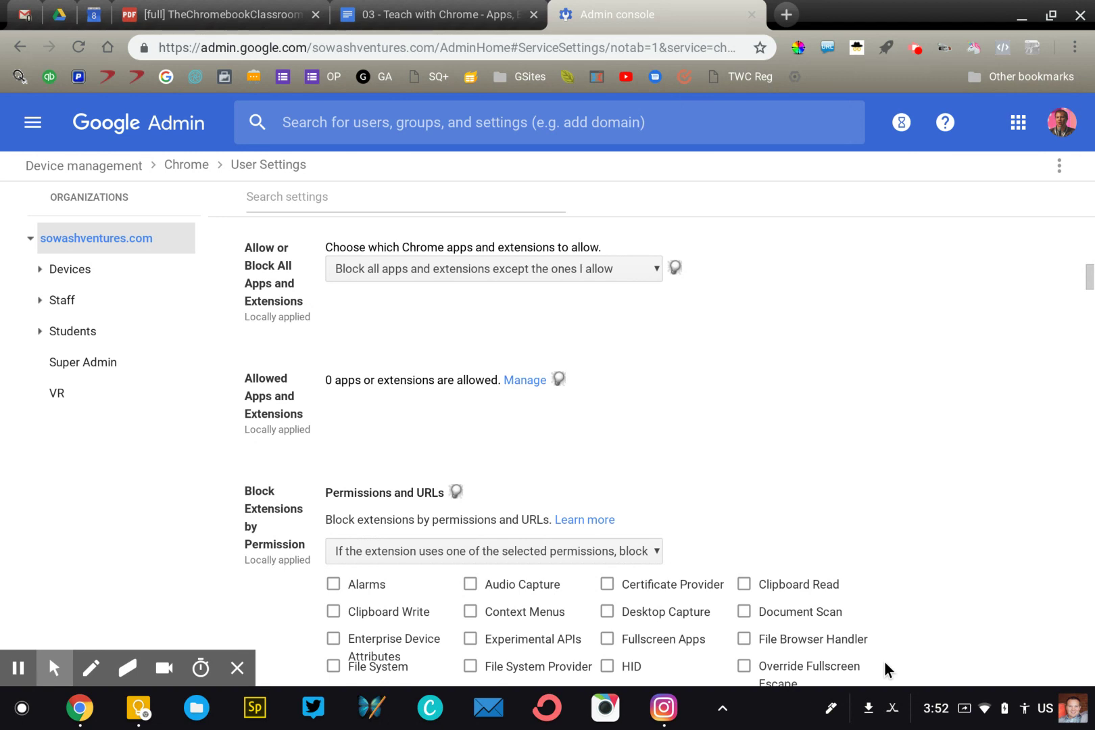
Set Allow or Block All to 'Block all apps and extensions except the ones I allow'.
click(401, 268)
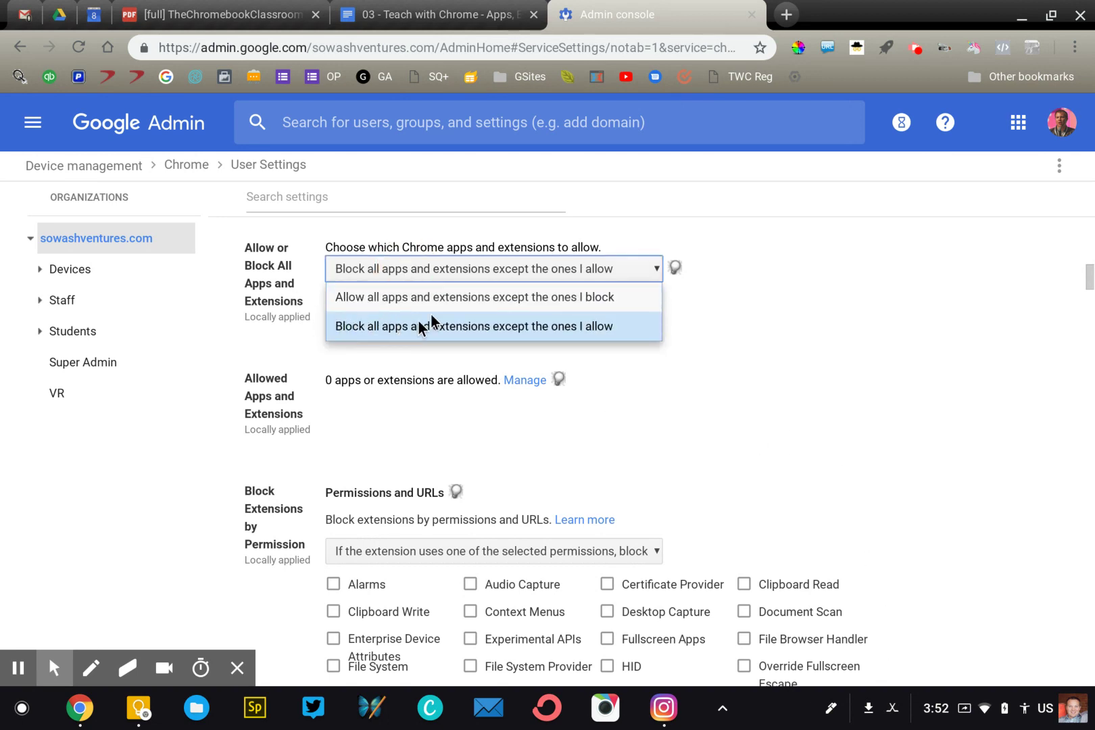
click(600, 329)
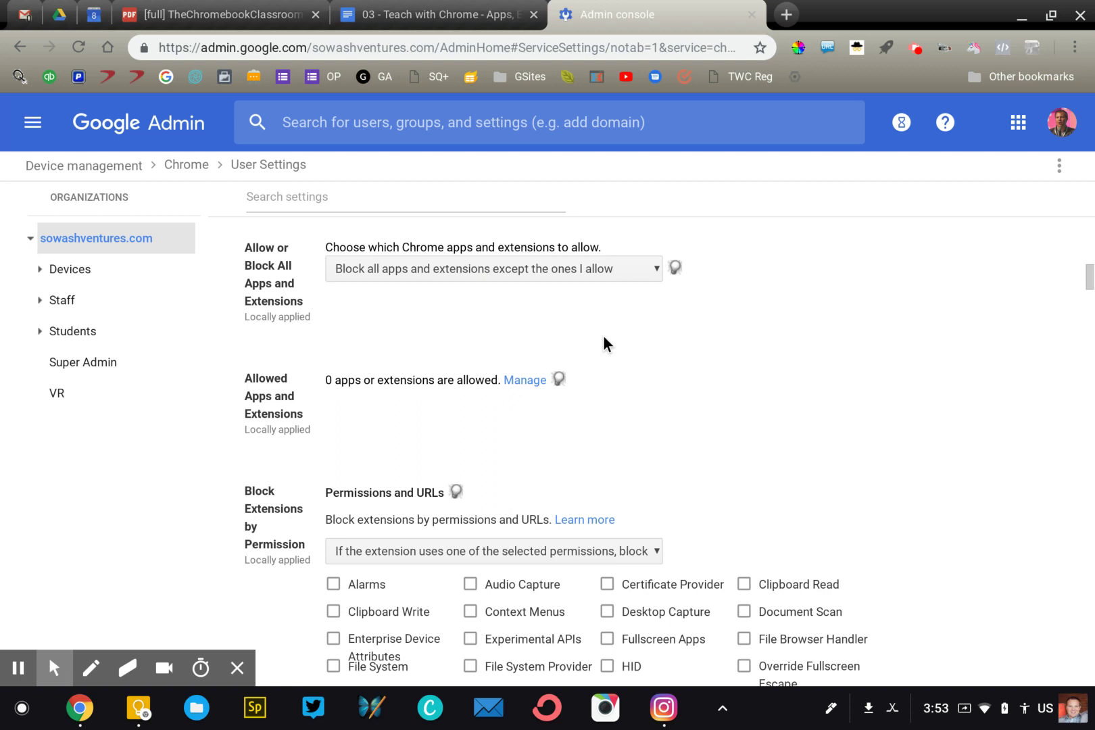
click(511, 268)
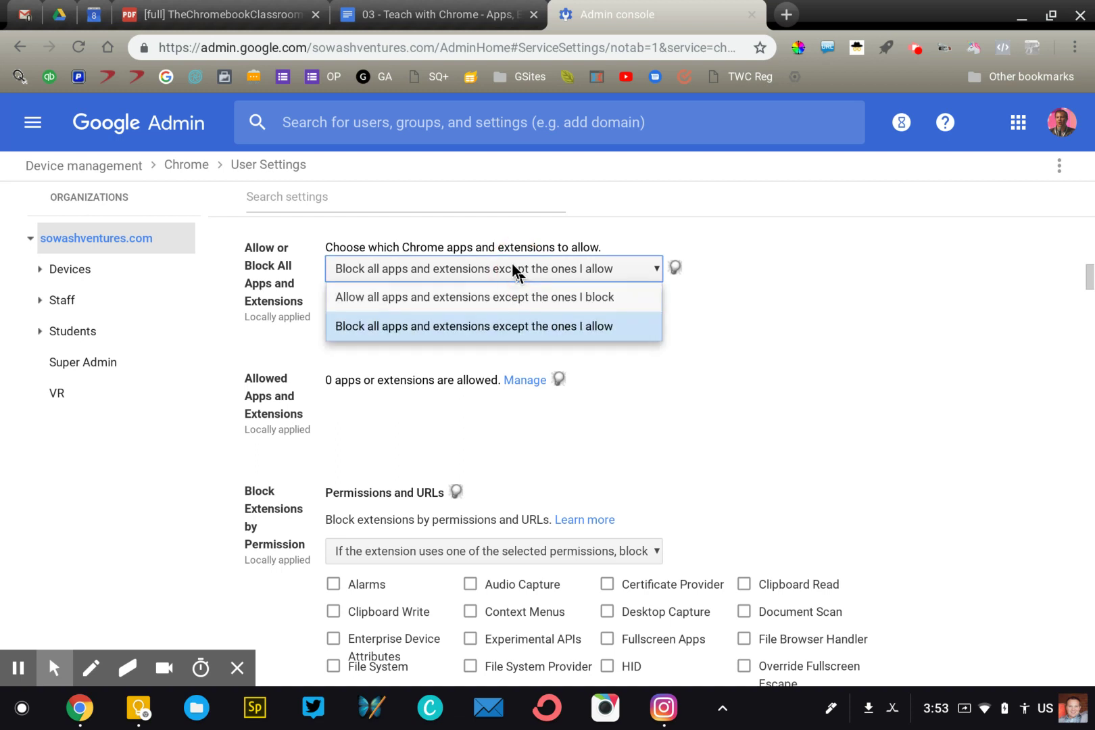
click(367, 300)
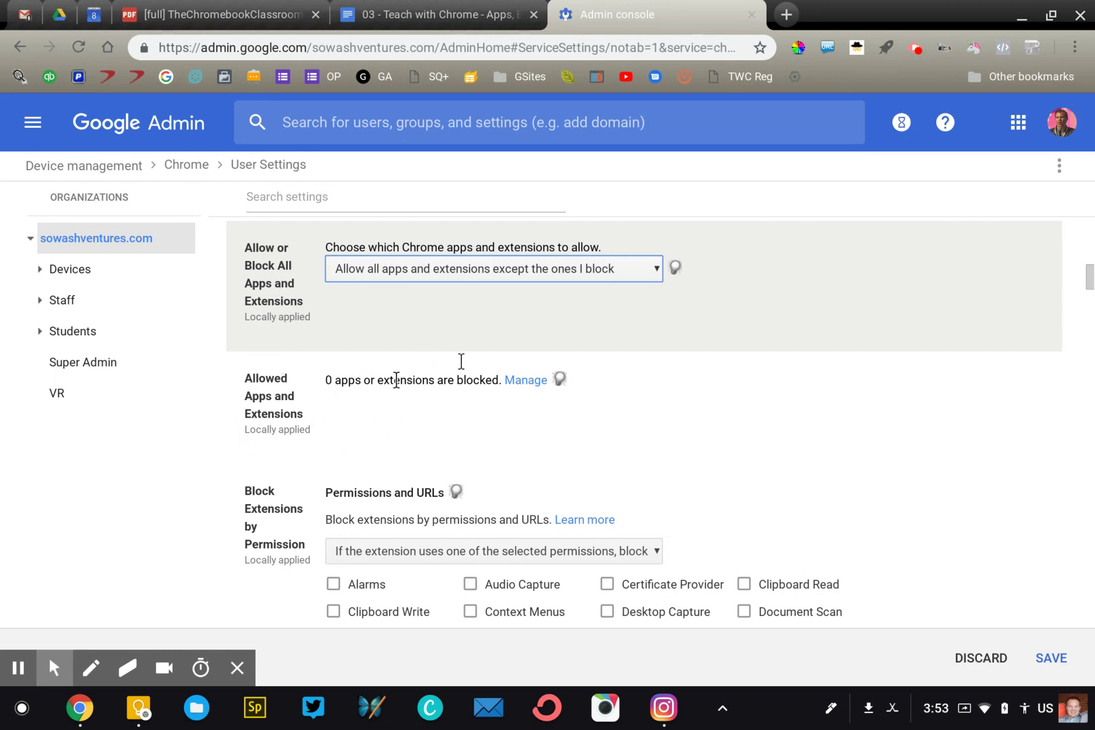
click(433, 269)
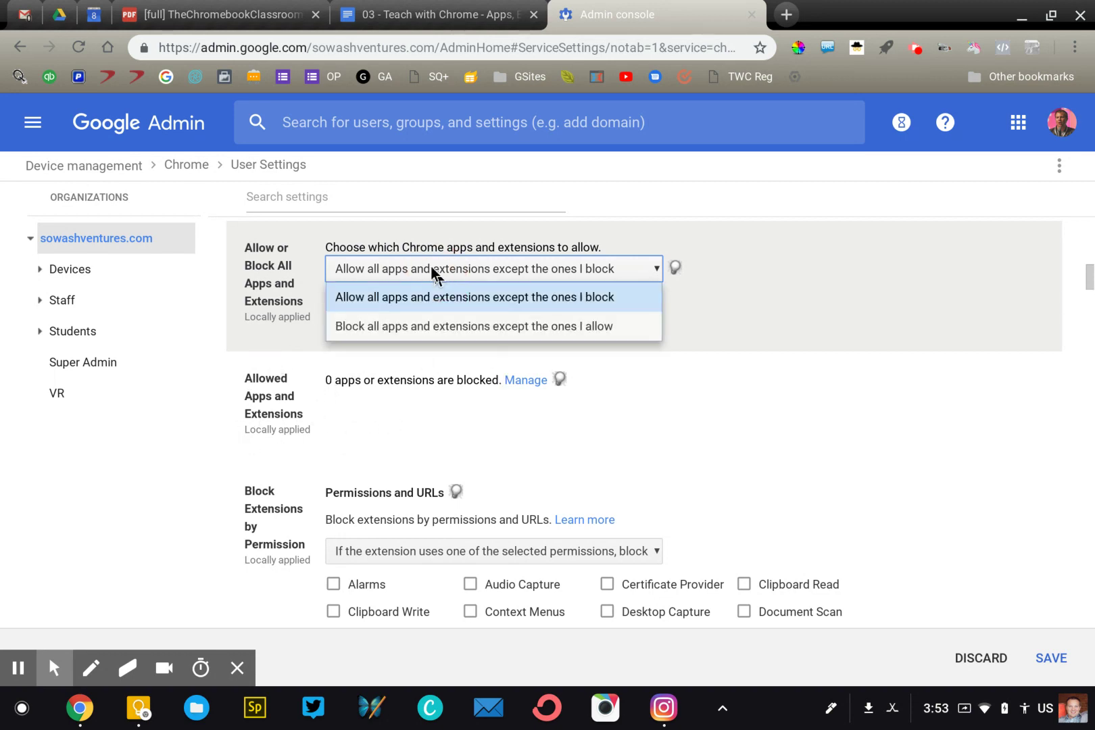
click(433, 326)
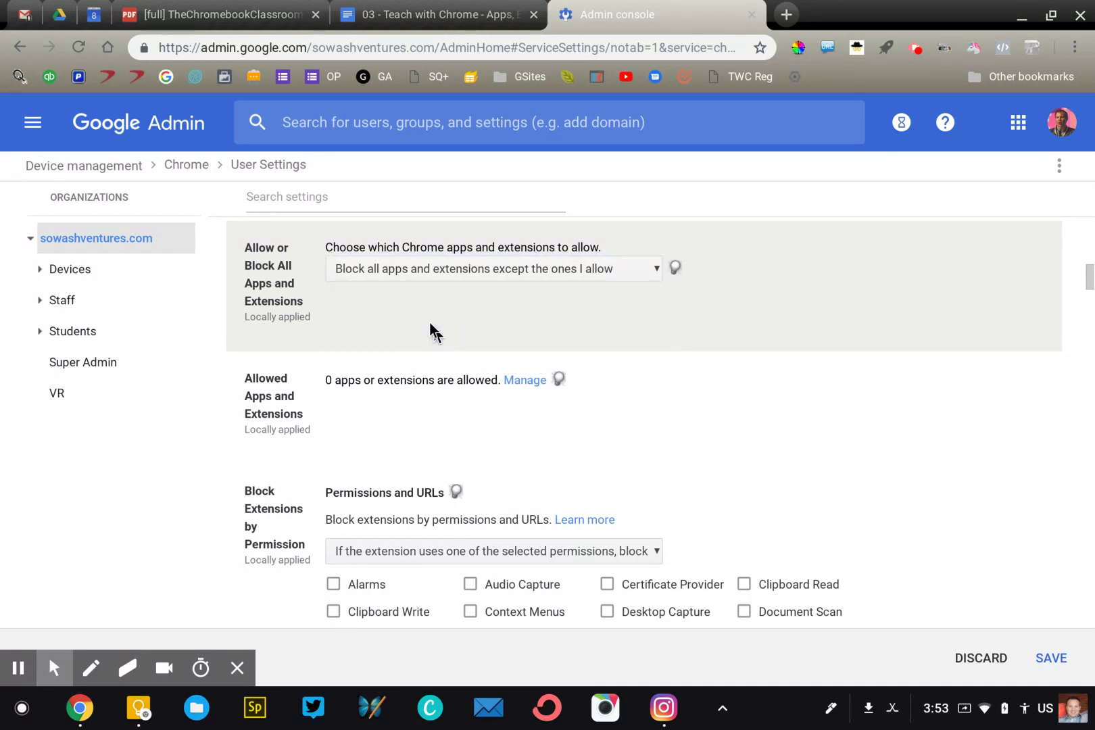
scroll(430, 324, down, 3)
Tick the Set Proxy and VPN Provider checkboxes under Block Extensions by Permission.
scroll(432, 326, up, 2)
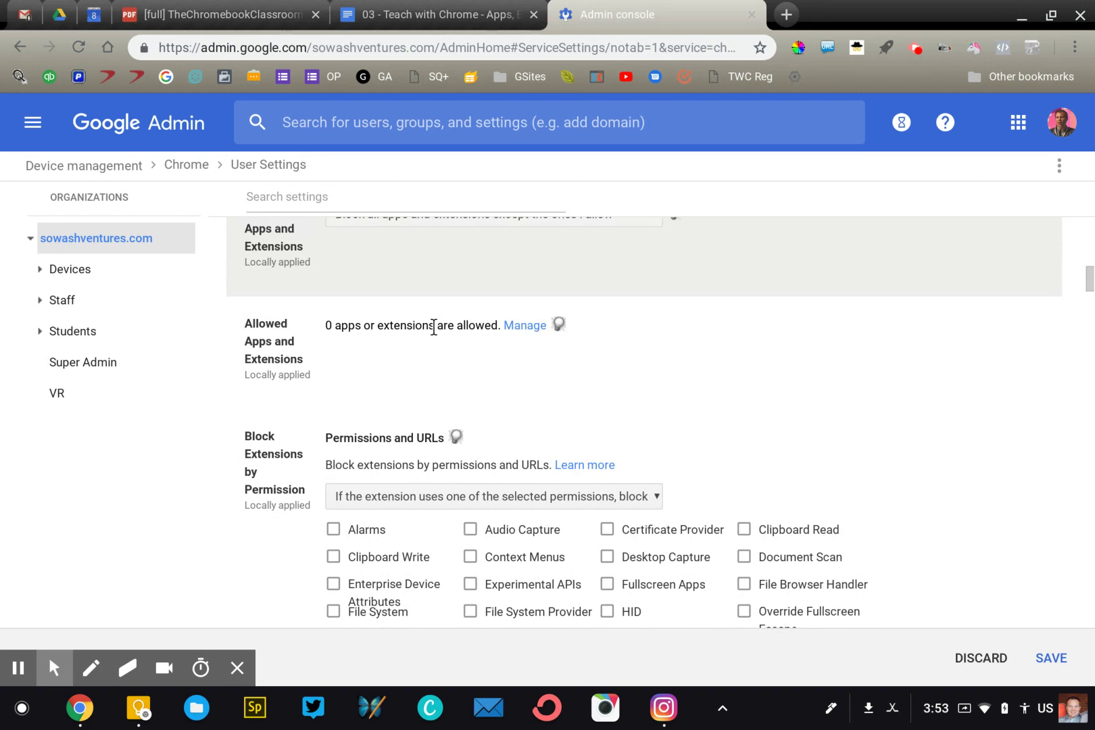
scroll(433, 327, down, 3)
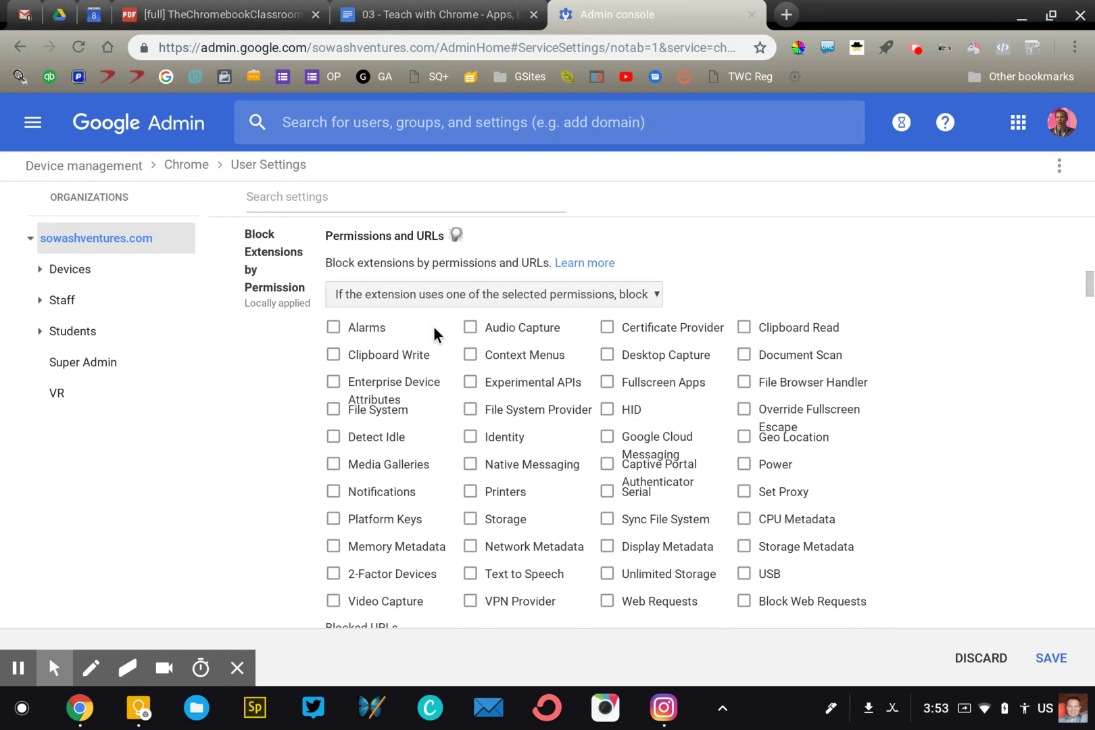
scroll(532, 541, down, 1)
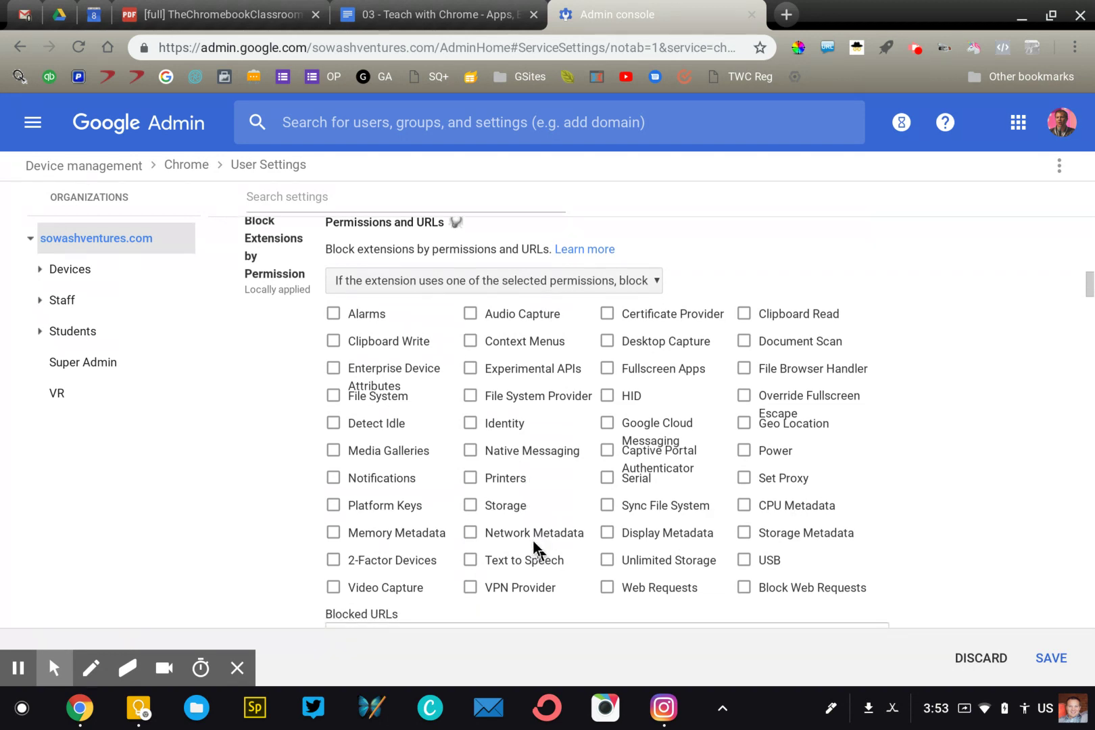
click(782, 479)
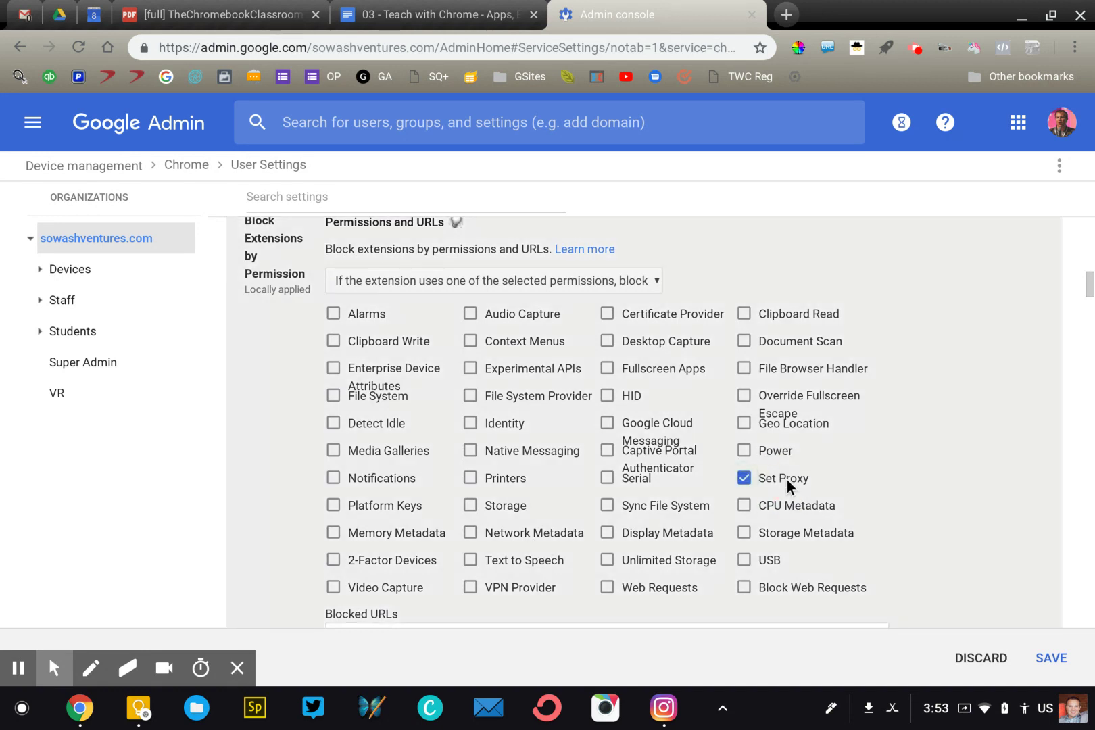
click(528, 590)
scroll(639, 368, down, 2)
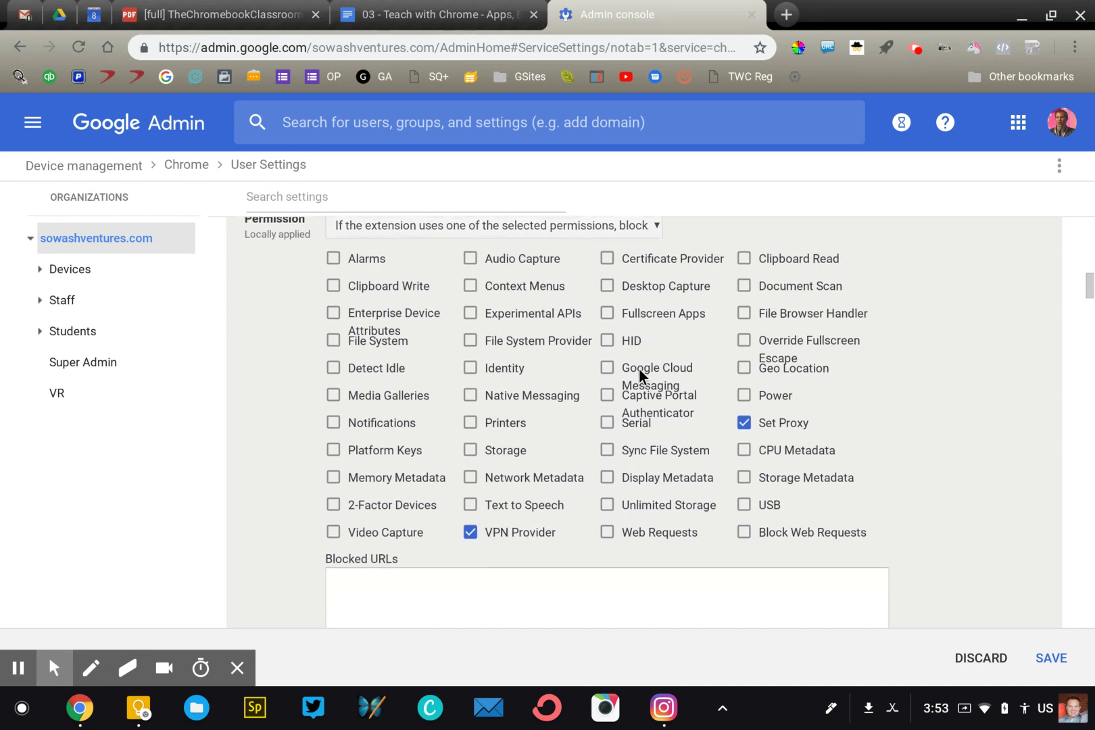
scroll(638, 368, up, 3)
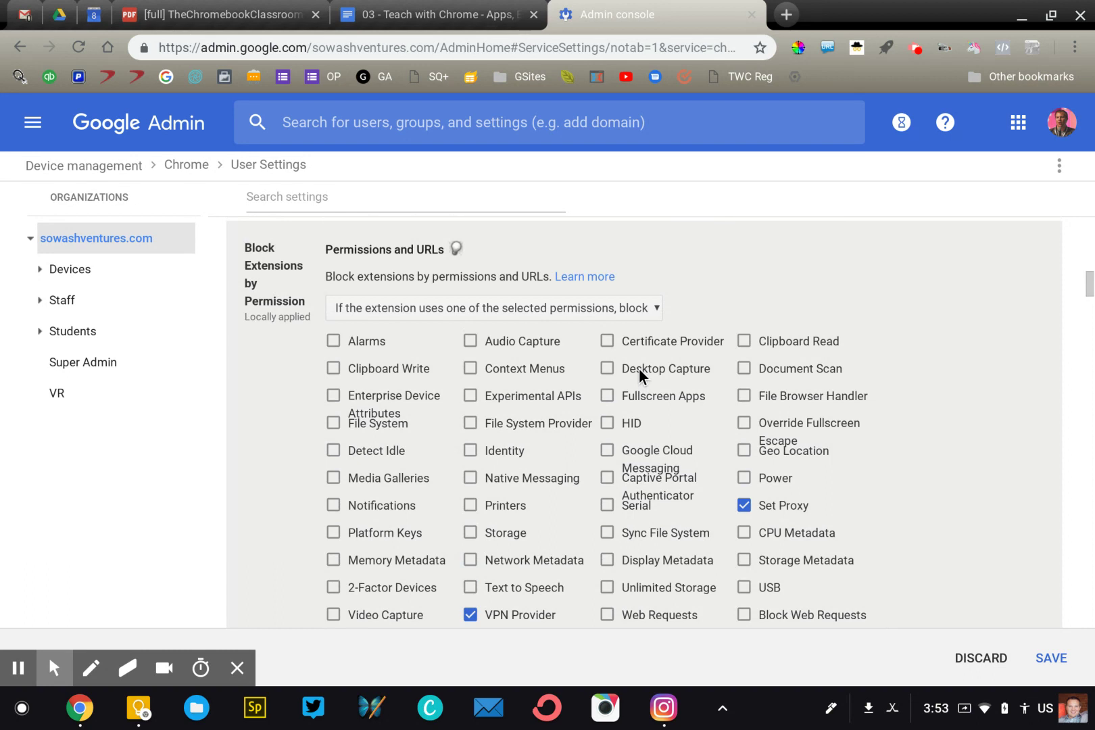
scroll(639, 368, down, 3)
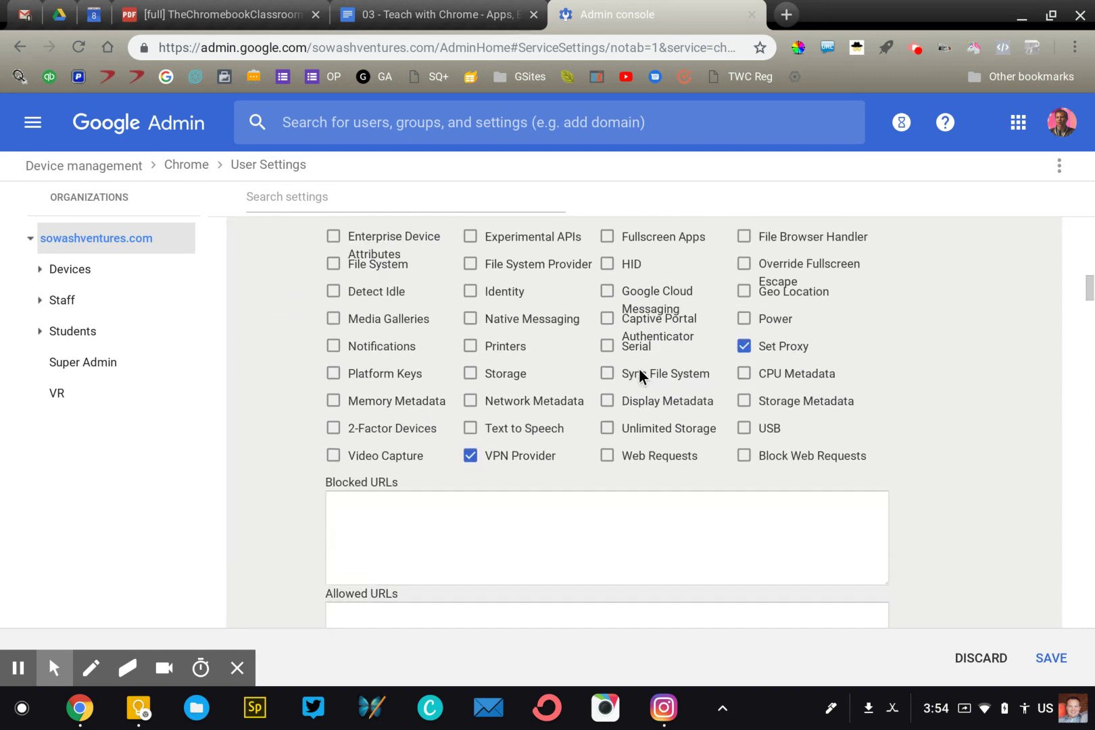
scroll(639, 368, up, 1)
scroll(638, 369, up, 8)
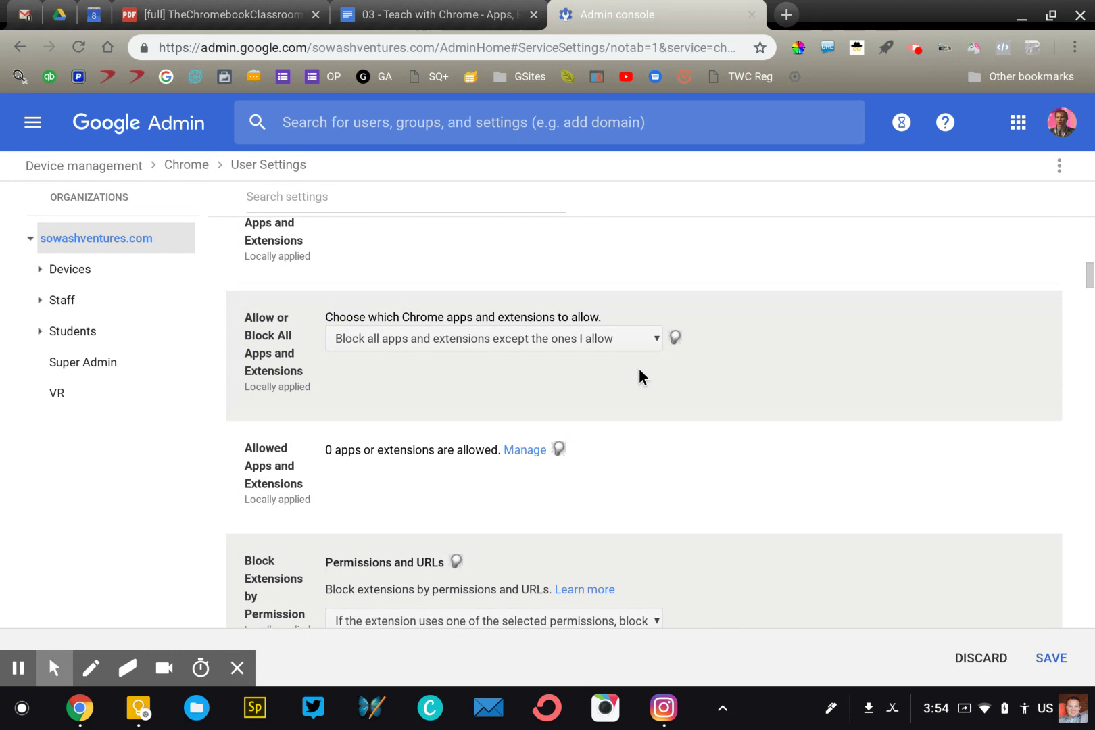
scroll(638, 375, up, 1)
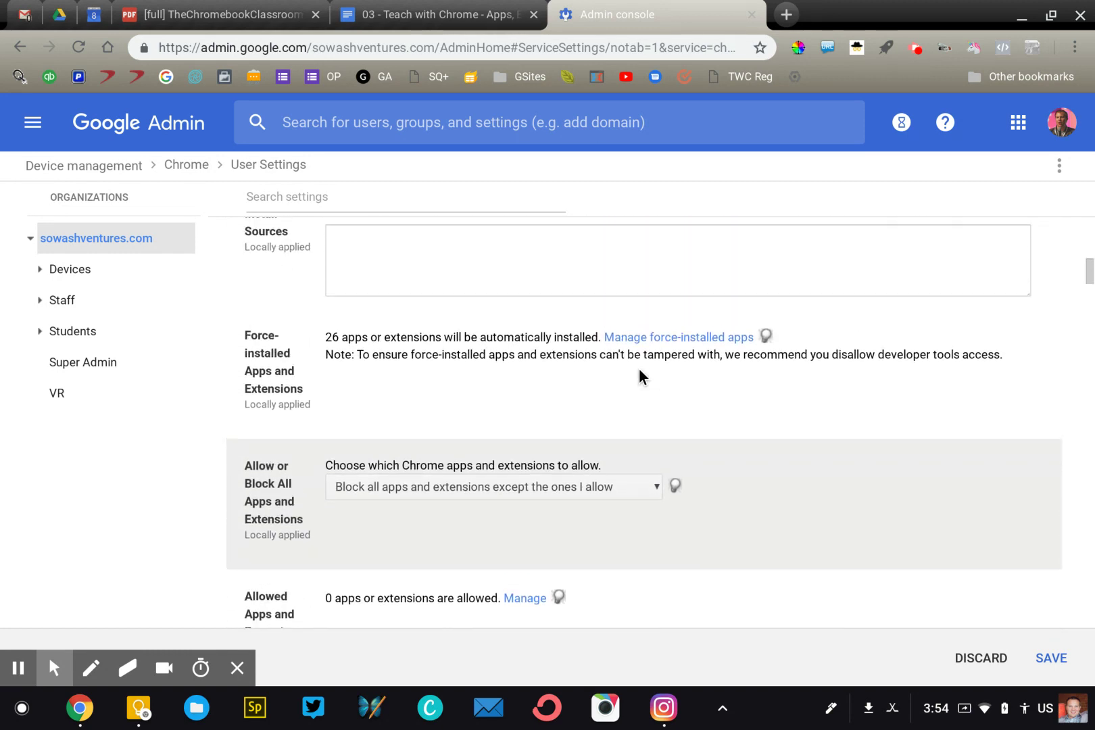
scroll(639, 369, up, 2)
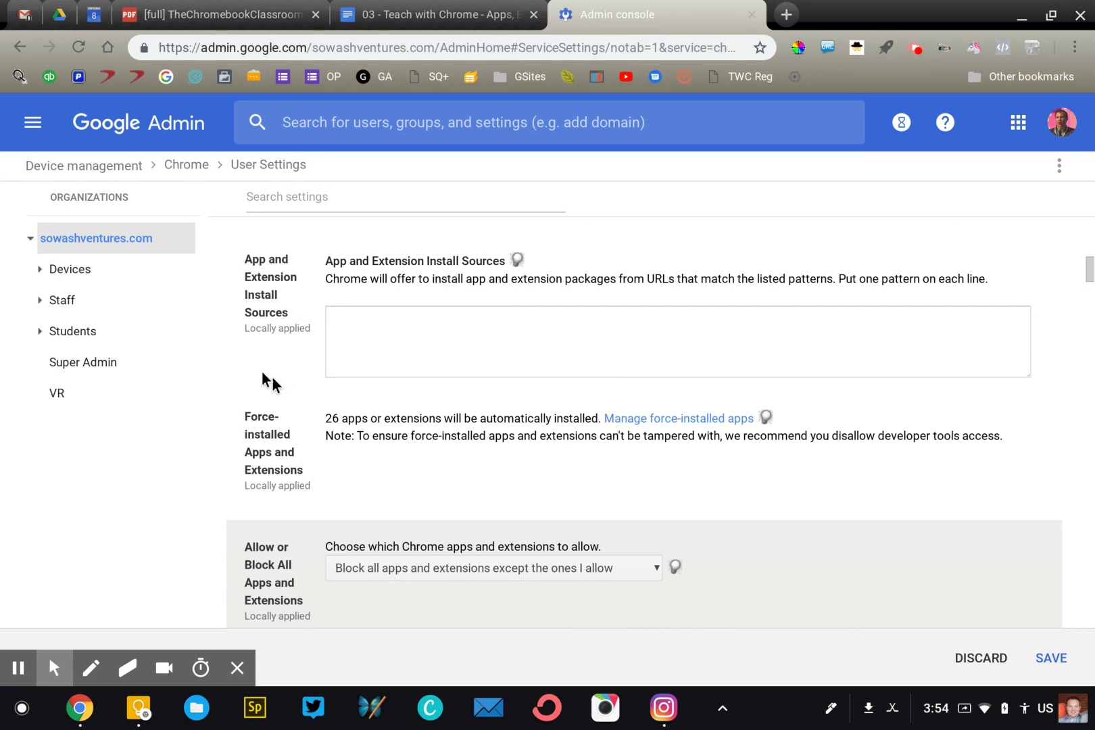
drag(239, 411, 302, 471)
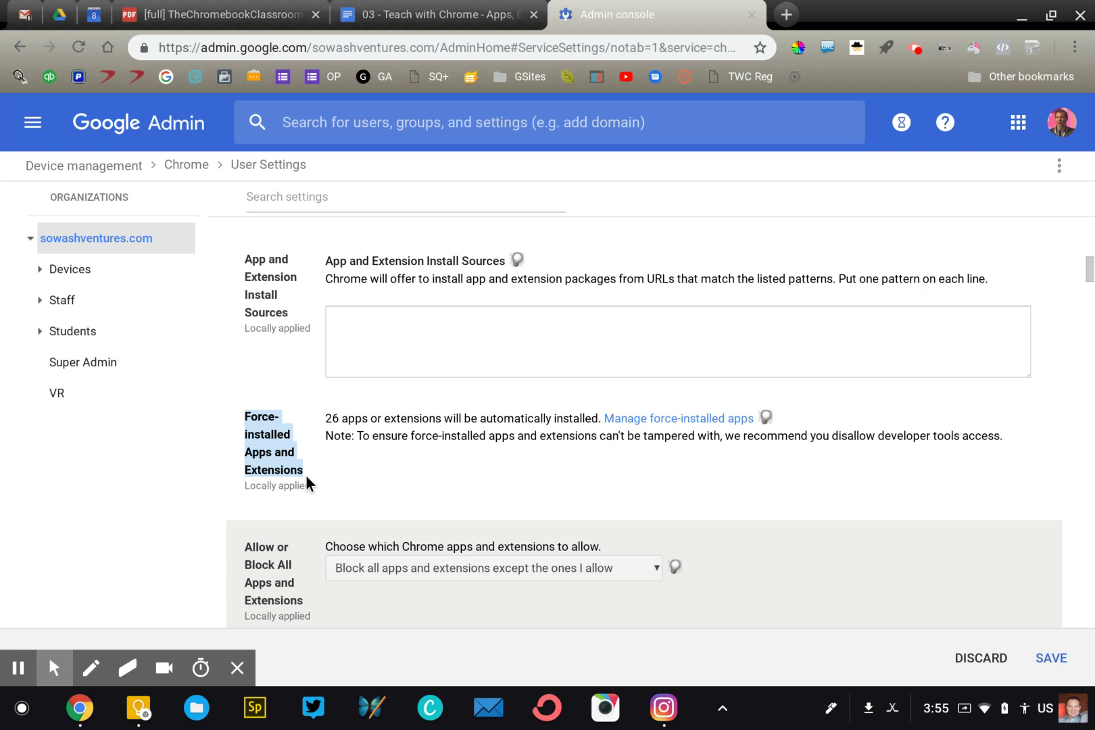
click(301, 471)
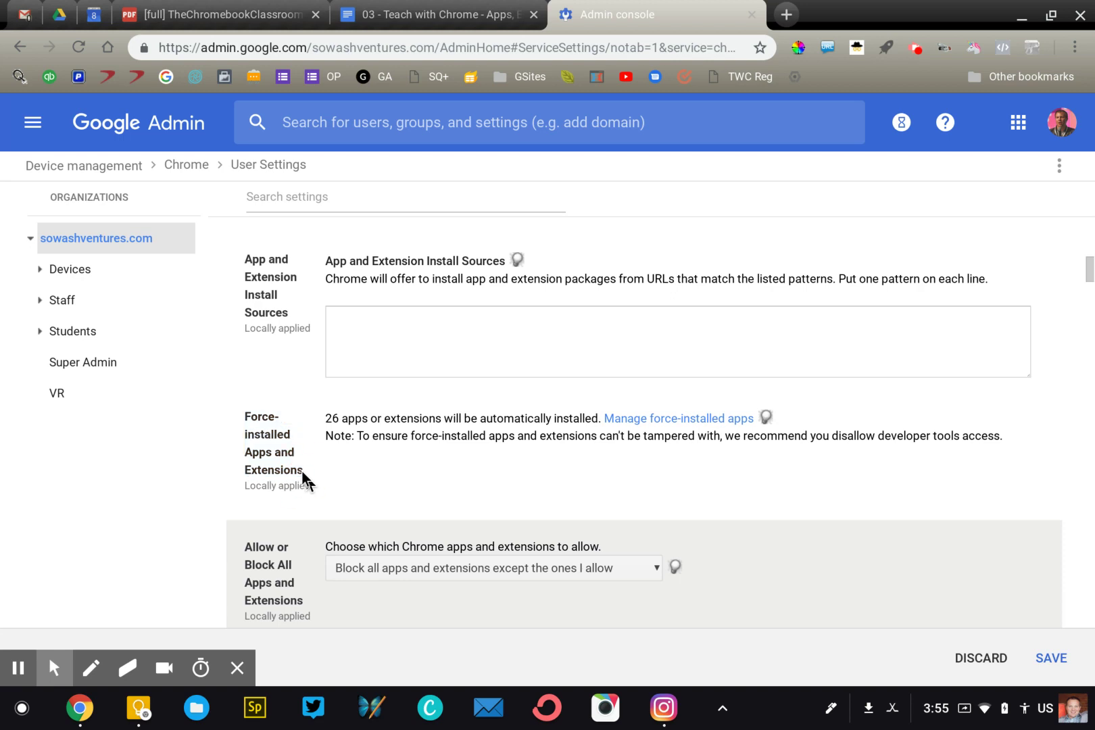
scroll(340, 463, down, 1)
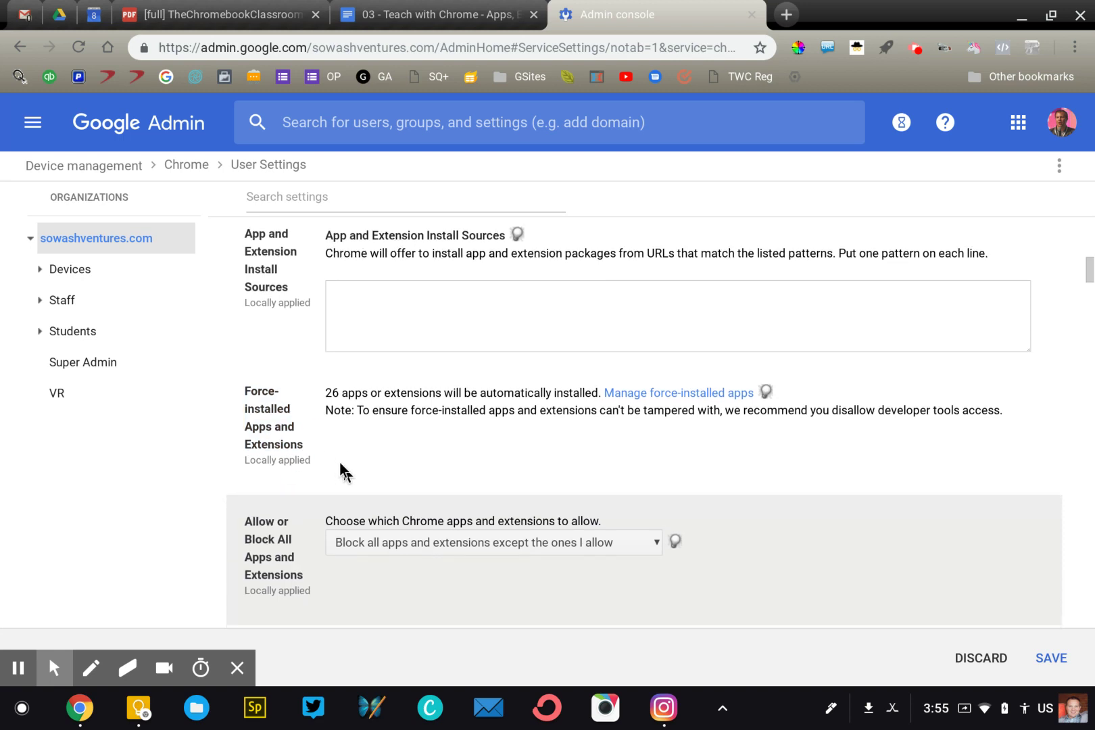
scroll(343, 473, down, 1)
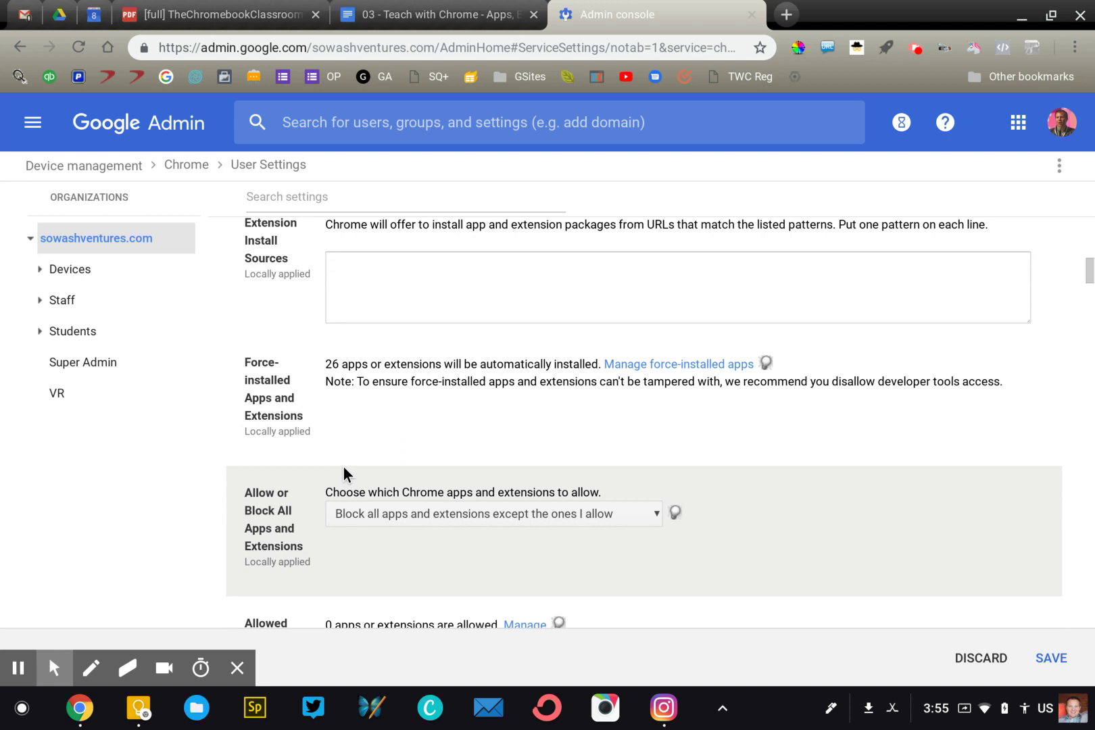
click(380, 506)
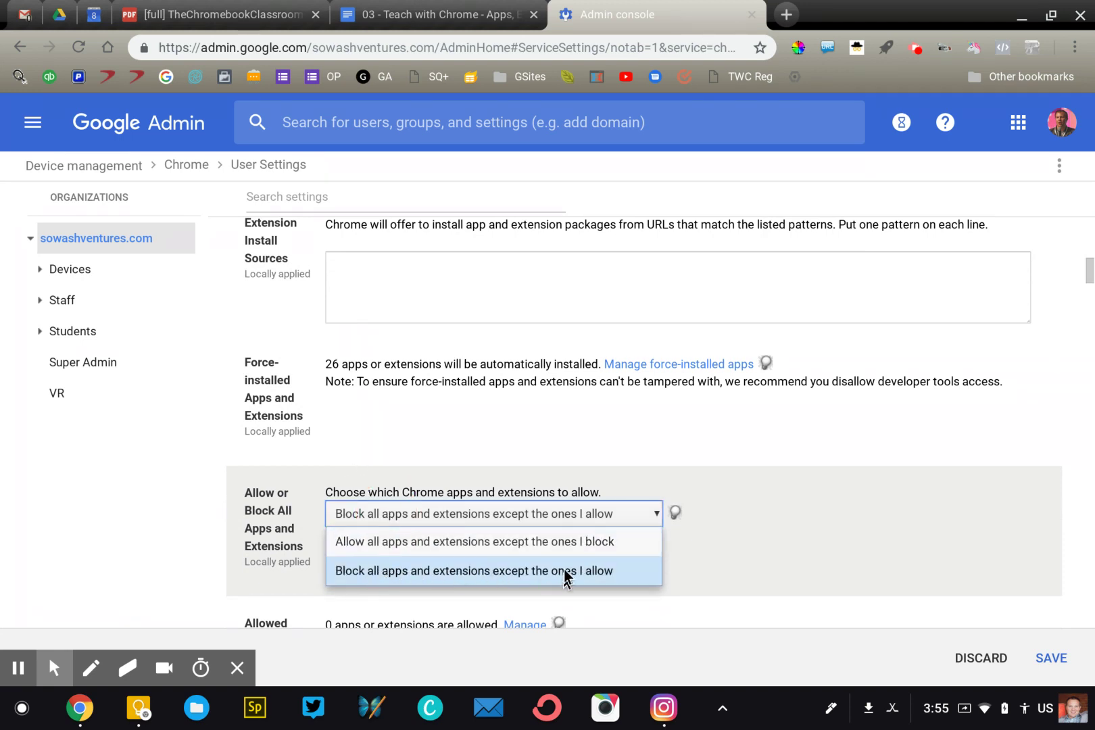
click(677, 549)
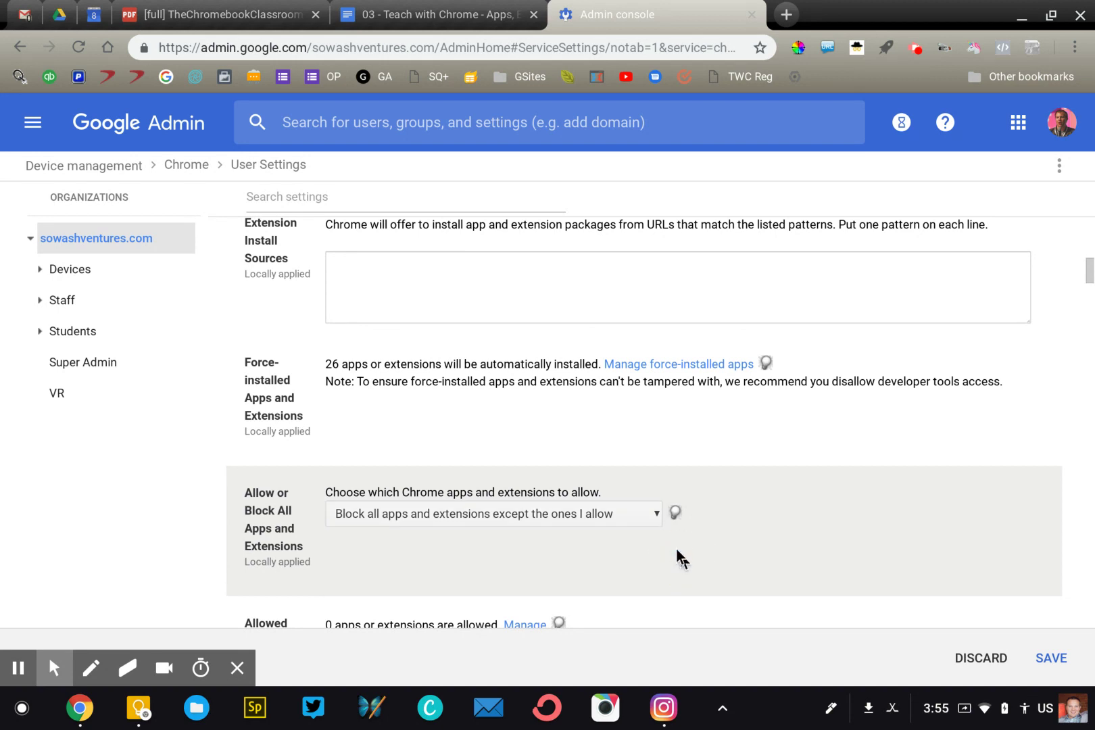
scroll(676, 550, down, 1)
scroll(676, 549, up, 1)
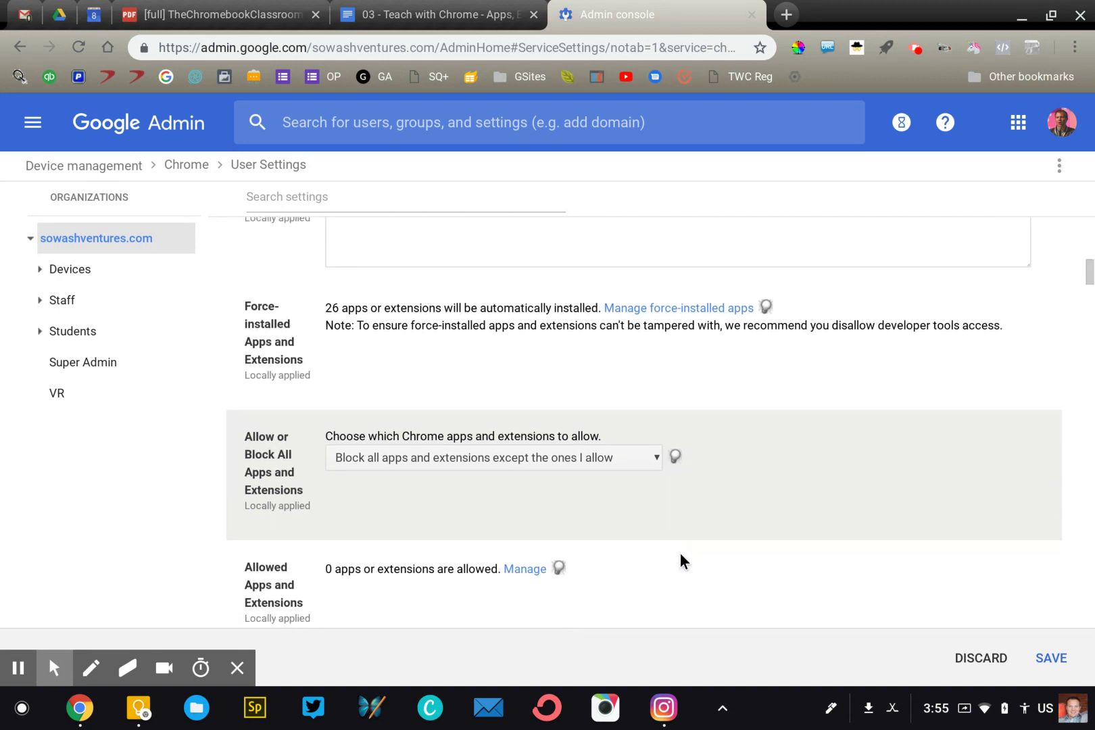